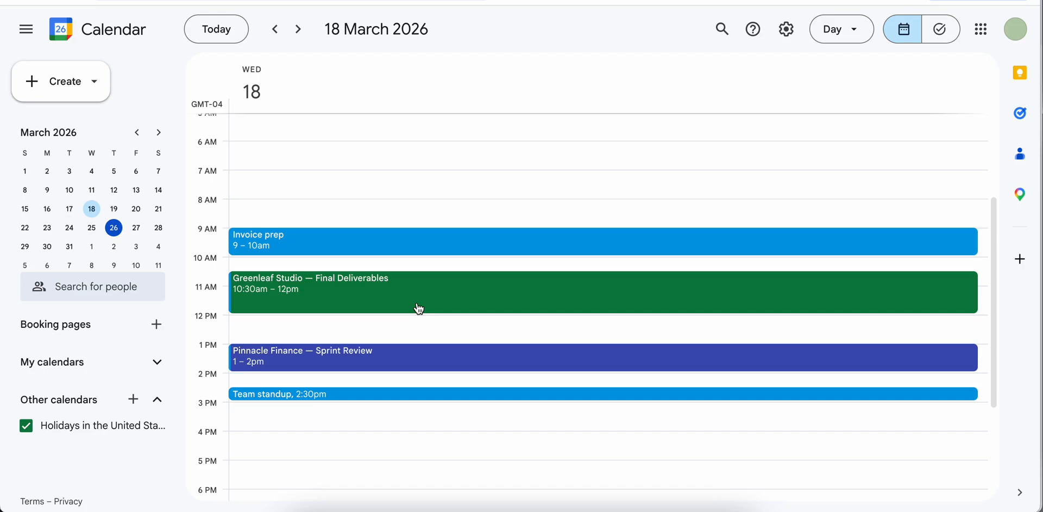
# - View the calendar's events for 19 and 20 March 2026
pyautogui.click(118, 215)
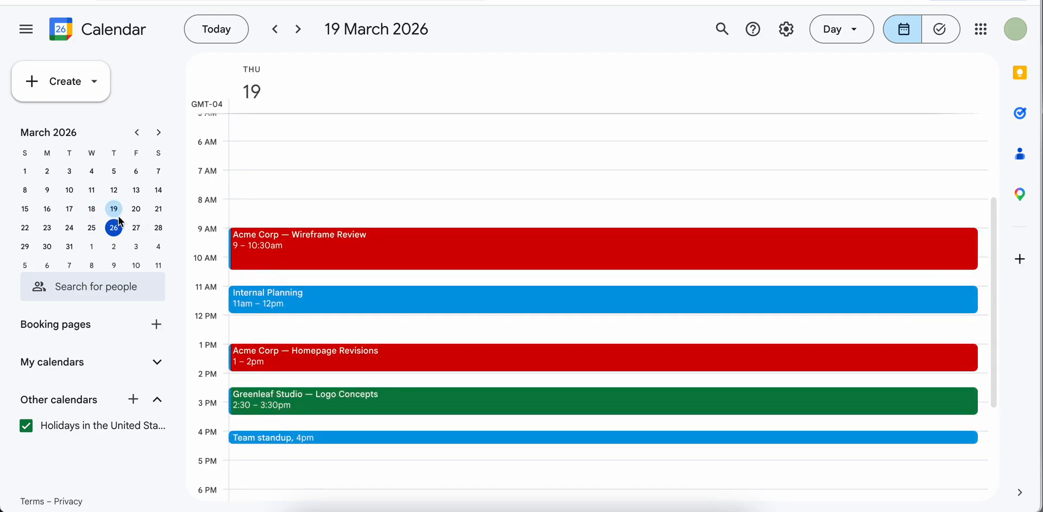
pyautogui.click(138, 218)
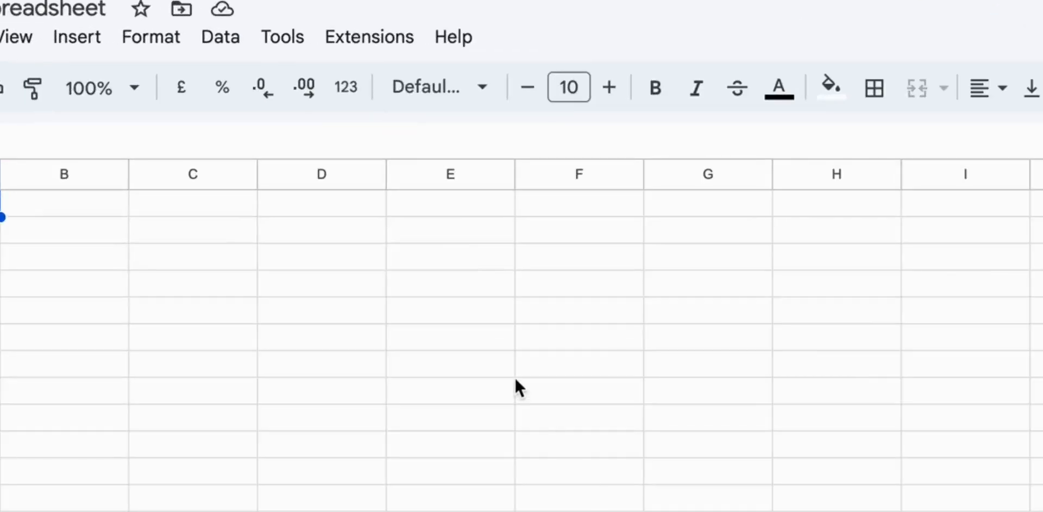
# - Switch to the blank Google Sheets spreadsheet, search the add-on marketplace for Timesheet for Google Calendar and open its listing
pyautogui.click(380, 36)
pyautogui.moveTo(419, 100)
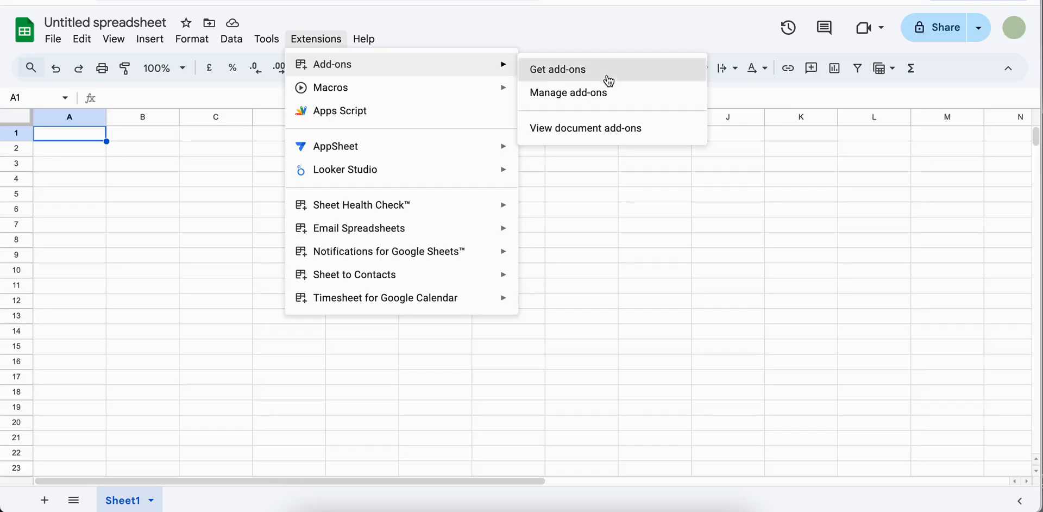
pyautogui.click(873, 106)
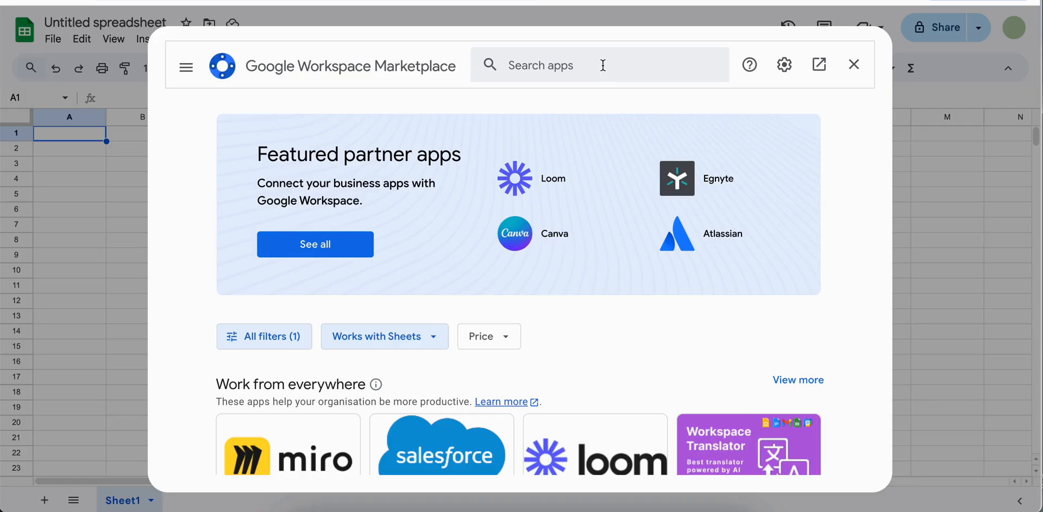
pyautogui.click(518, 64)
pyautogui.write('Timesheet for')
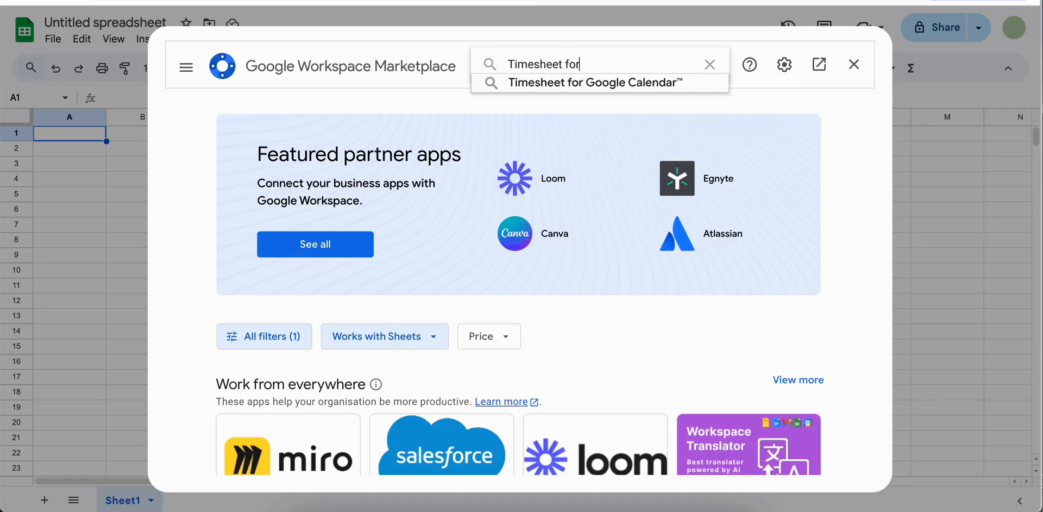
pyautogui.write(' google calendar')
pyautogui.click(557, 82)
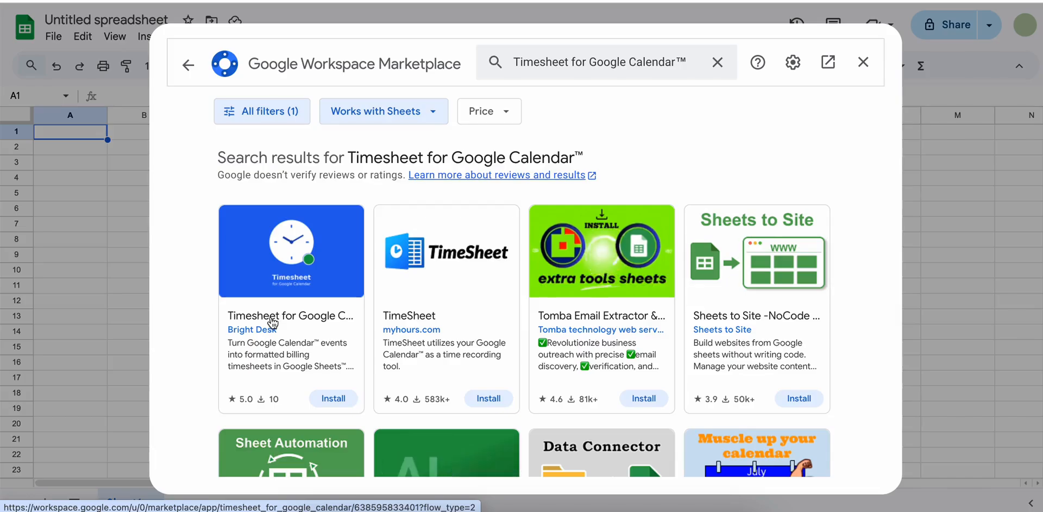
pyautogui.click(273, 323)
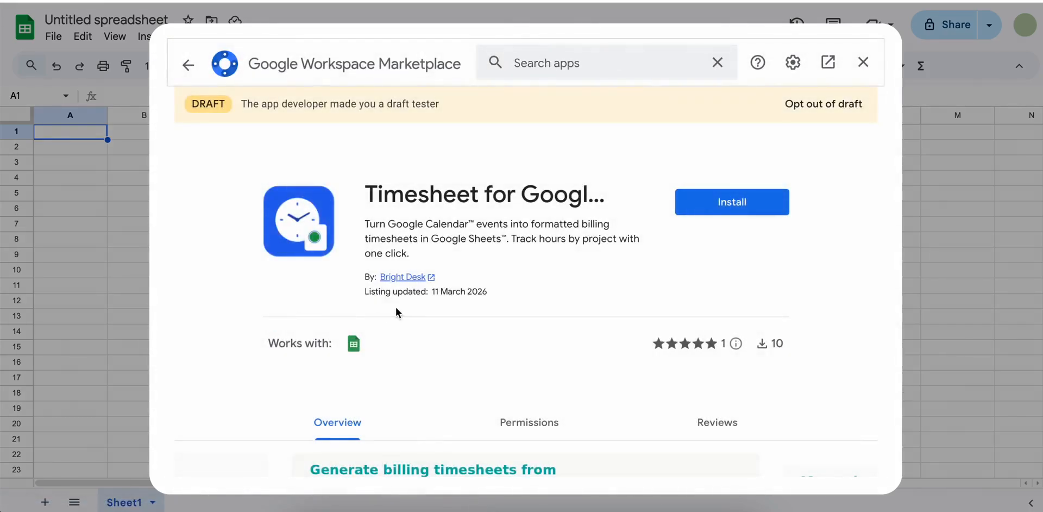
# - Install the Timesheet for Google Calendar add-on, granting all requested account permissions, and close the marketplace
pyautogui.click(698, 203)
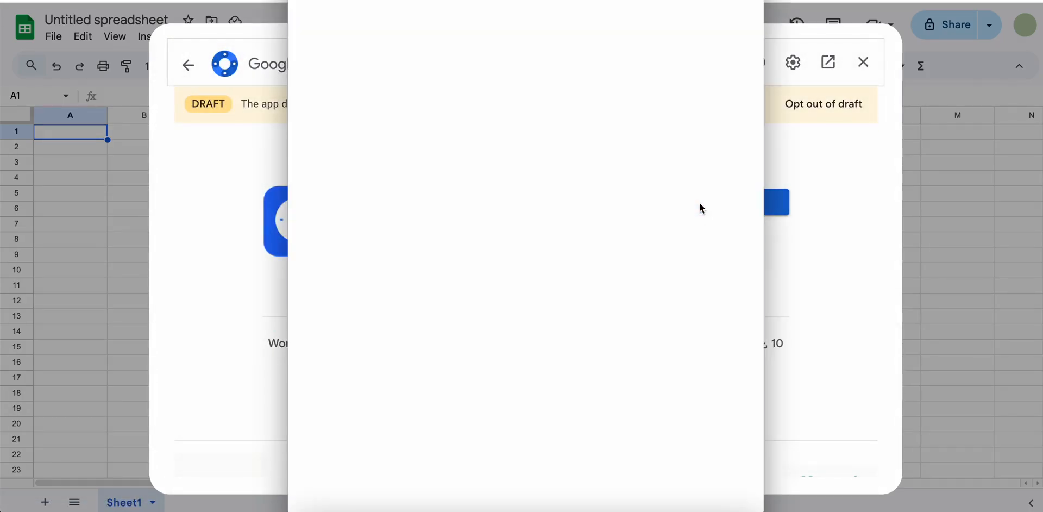
pyautogui.scroll(-2, 622, 402)
pyautogui.click(621, 403)
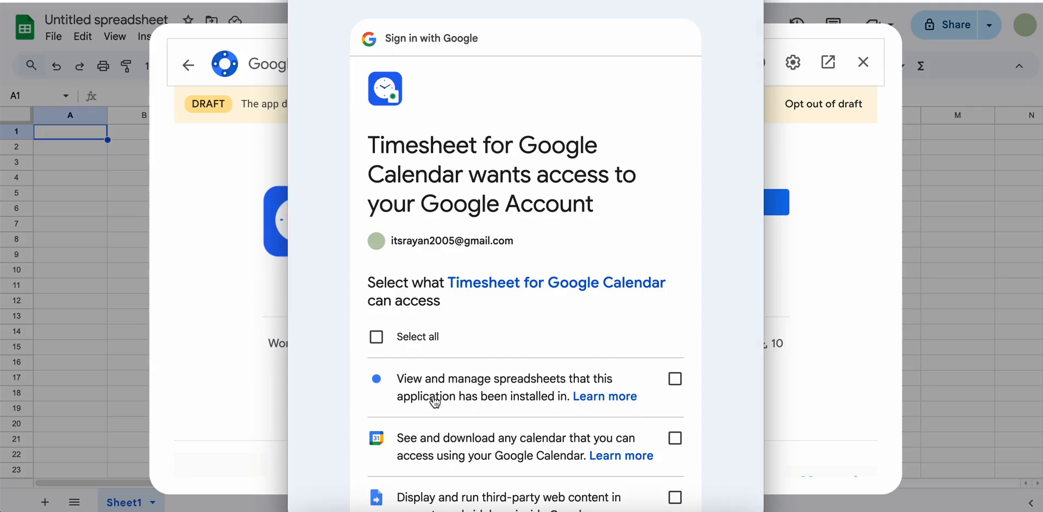
pyautogui.scroll(-6, 434, 400)
pyautogui.click(376, 4)
pyautogui.click(634, 436)
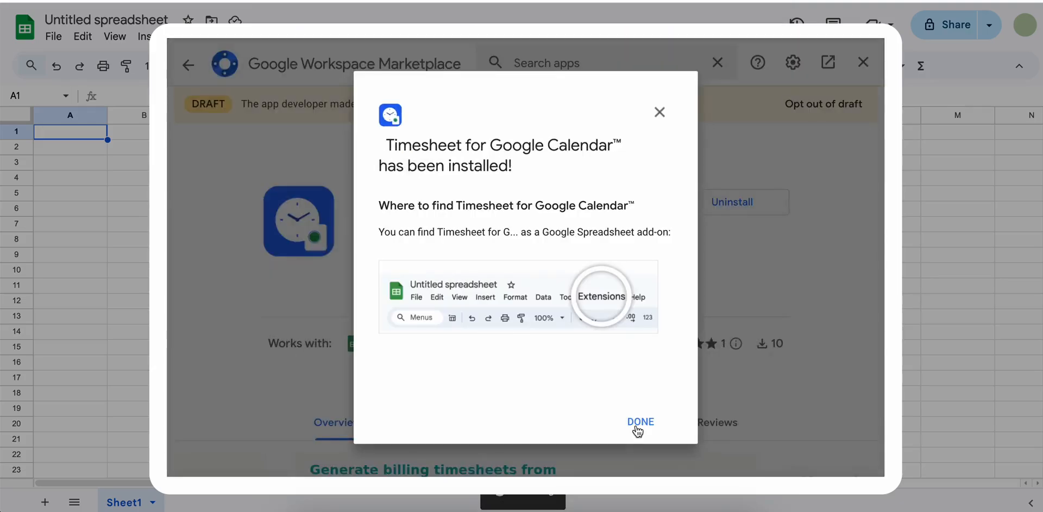
pyautogui.click(637, 428)
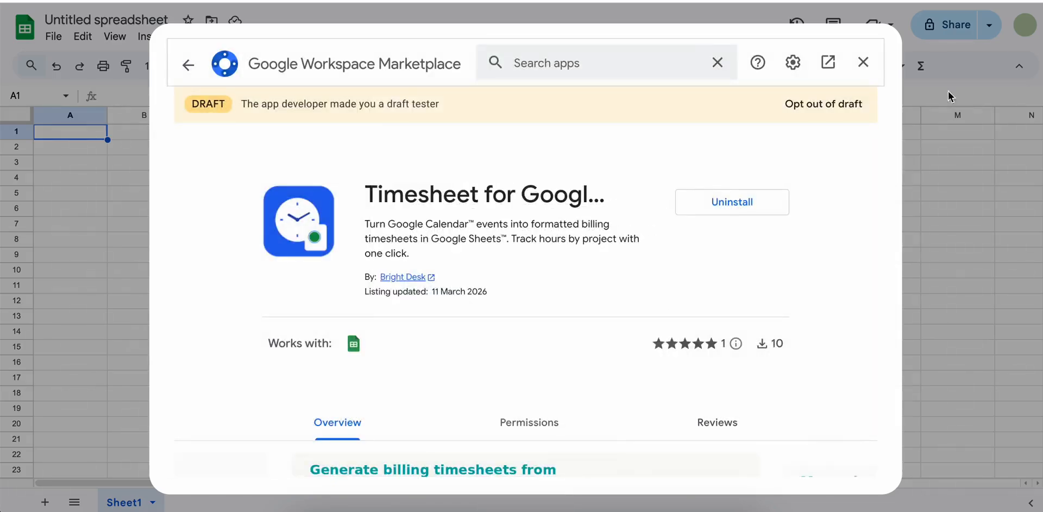
pyautogui.click(863, 62)
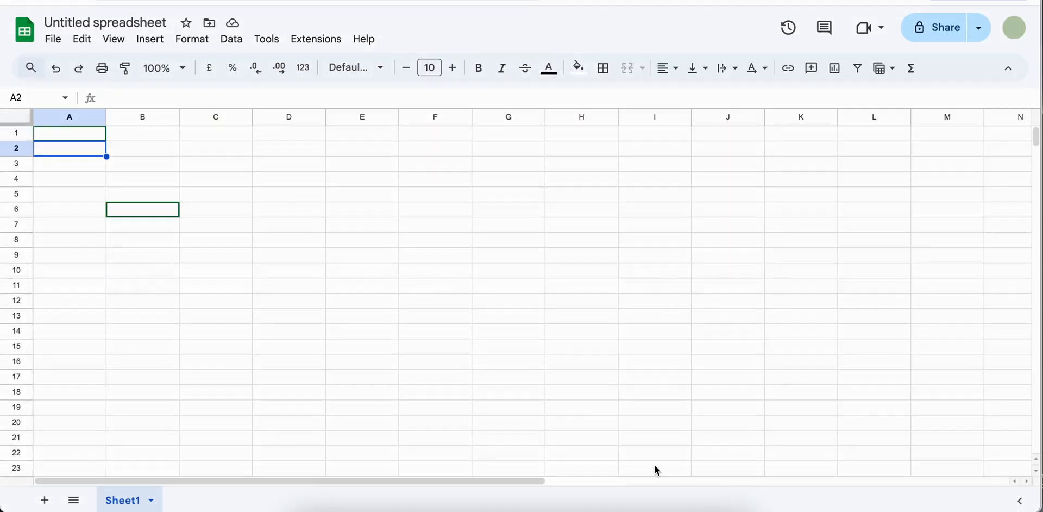
# - Open the Timesheet for Google Calendar settings in the spreadsheet and display the color-to-project mappings
pyautogui.click(309, 40)
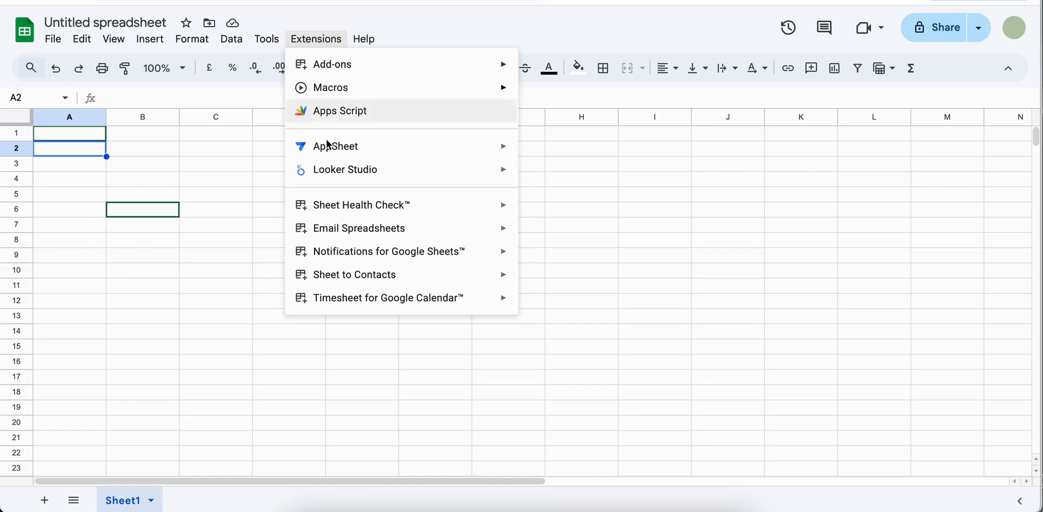
pyautogui.moveTo(389, 298)
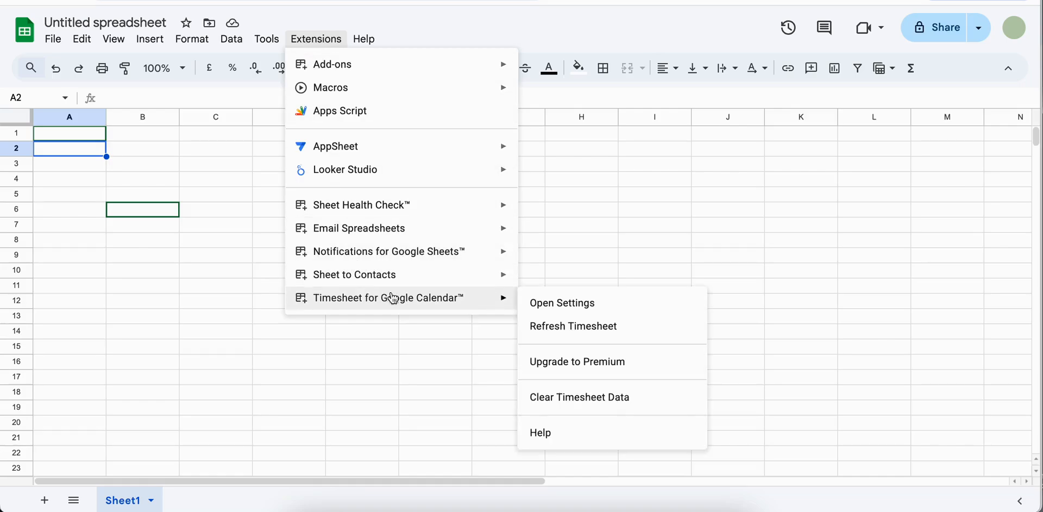
pyautogui.click(532, 303)
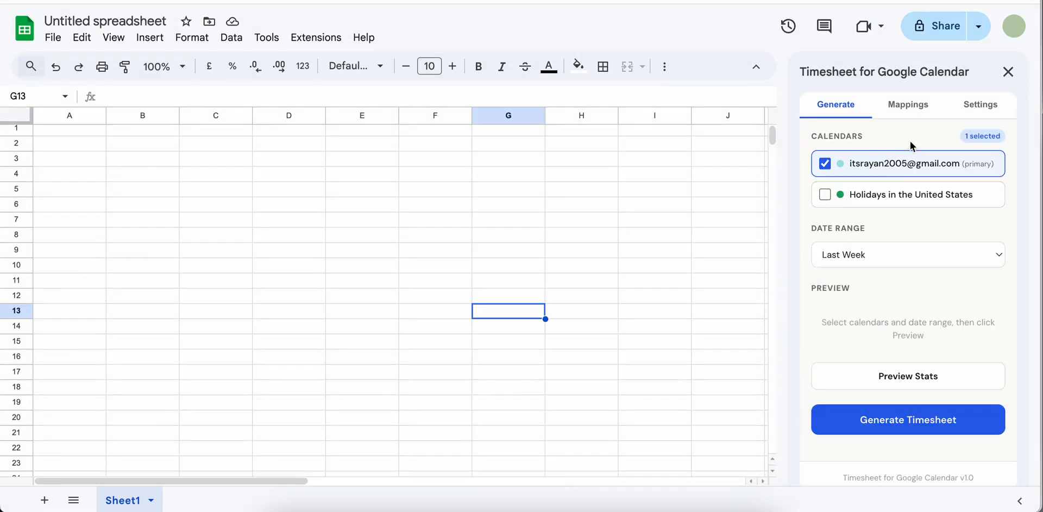
pyautogui.click(913, 113)
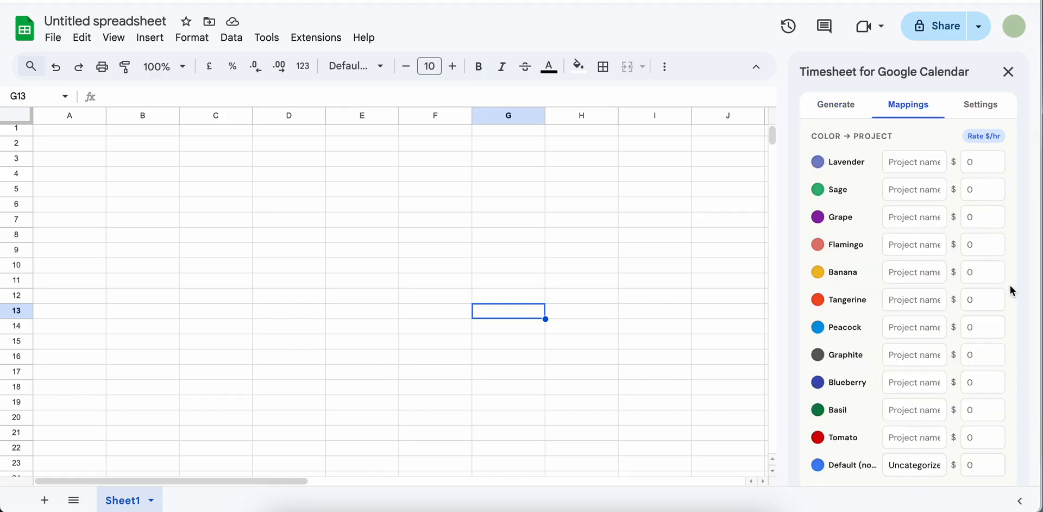
# - Map the Tomato color to the project Acme Corp at a rate of $150 per hour
pyautogui.scroll(-2, 1015, 295)
pyautogui.scroll(-3, 1015, 293)
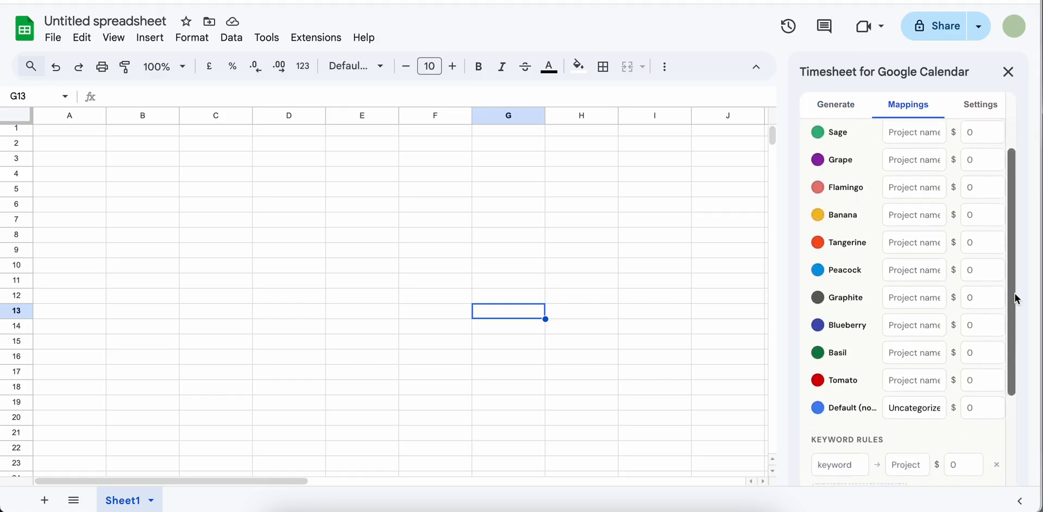
pyautogui.scroll(-1, 1014, 294)
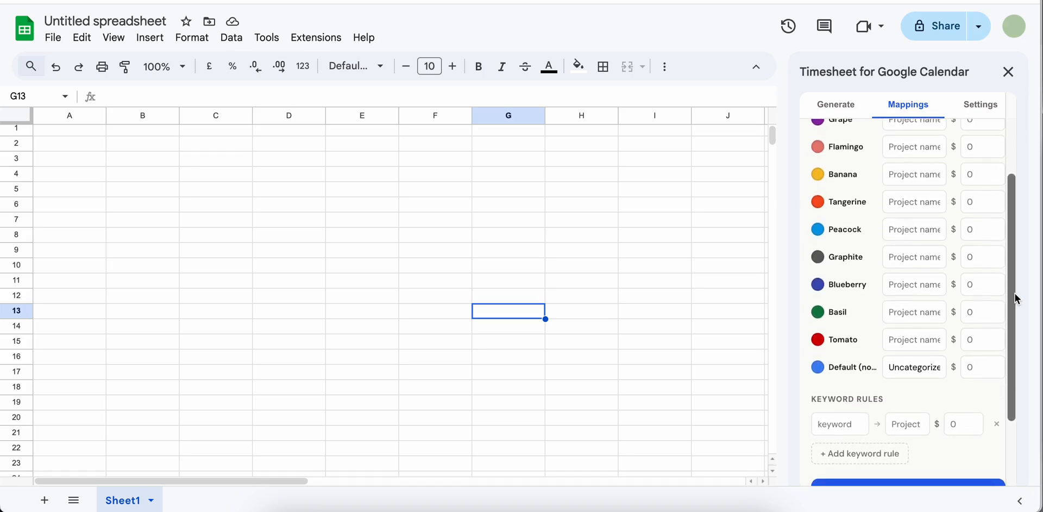
pyautogui.click(918, 341)
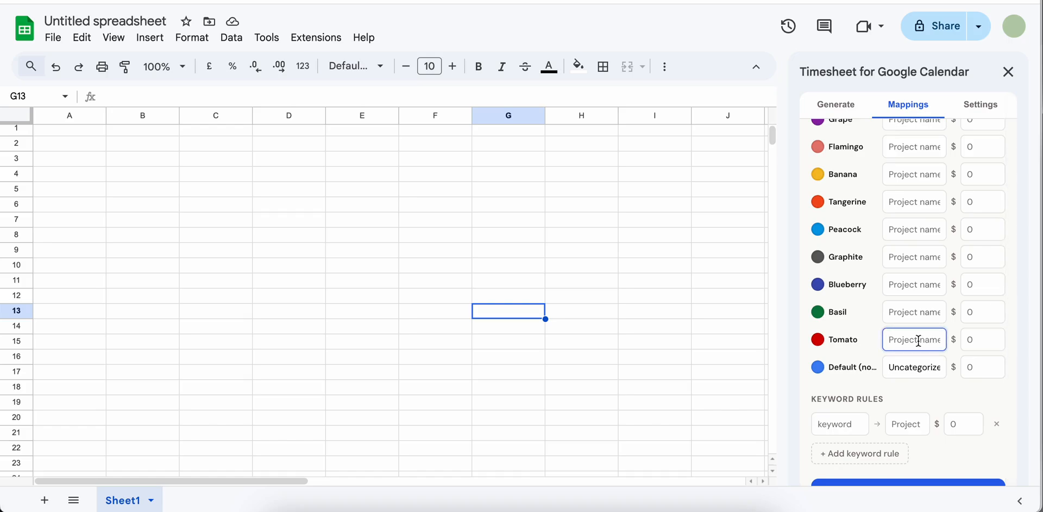
pyautogui.write('Acme Corp')
pyautogui.click(976, 339)
pyautogui.write('150')
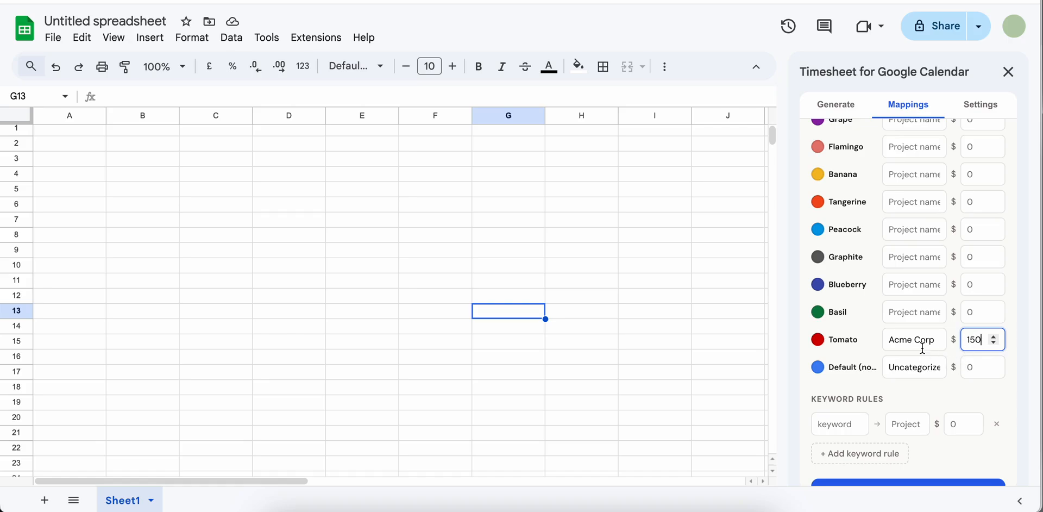
# - Map the Basil color to the project Greenleaf Studio at a rate of $125 per hour
pyautogui.click(911, 311)
pyautogui.write('Greenle')
pyautogui.write('af Studio')
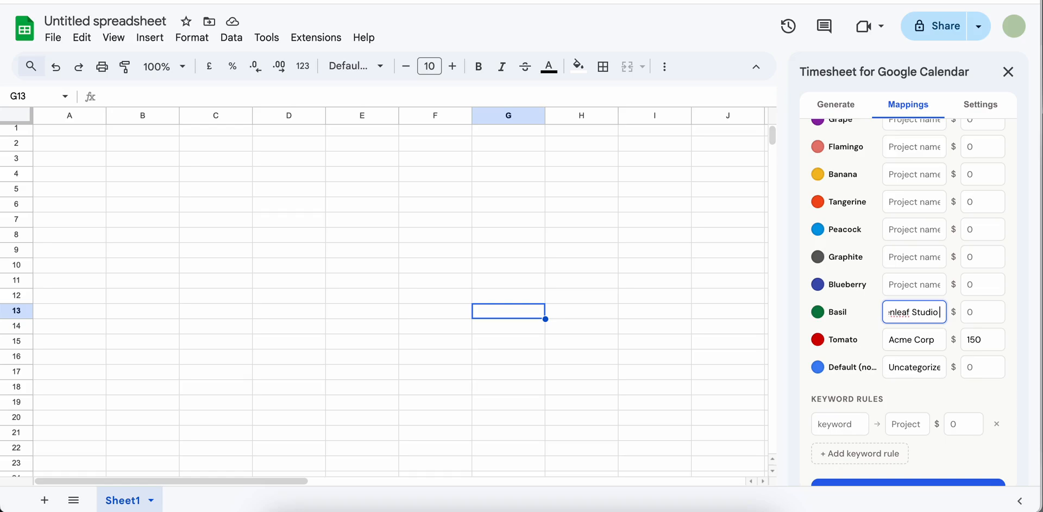
pyautogui.doubleClick(975, 312)
pyautogui.write('125')
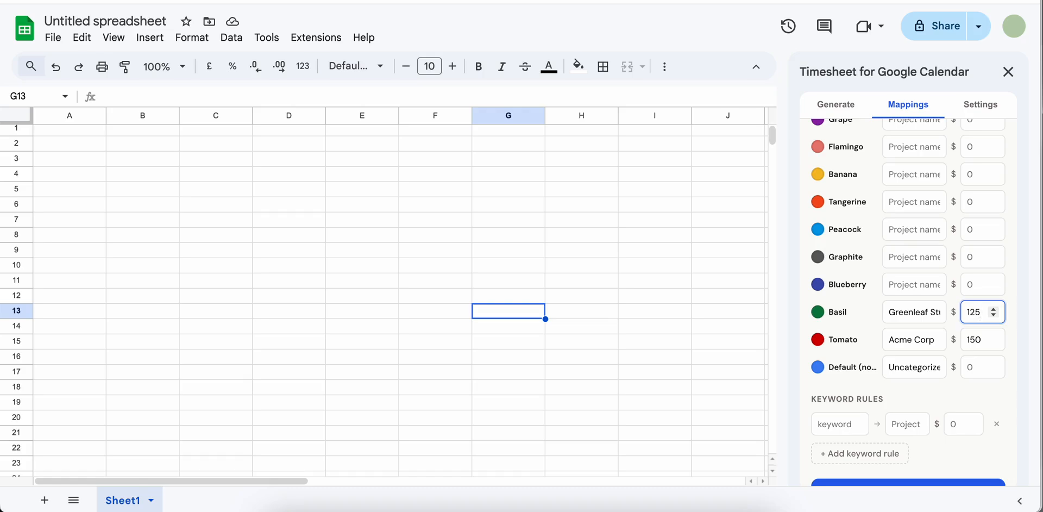
# - Map the Blueberry color to the project Pinnacle Finance at a rate of $175 per hour
pyautogui.click(913, 280)
pyautogui.write('Pinnacle Finance')
pyautogui.click(975, 286)
pyautogui.write('175')
# - Fill in a keyword rule assigning Greenleaf to the project Greenleaf Studio at $125 per hour, and save the mappings
pyautogui.scroll(-1, 1017, 318)
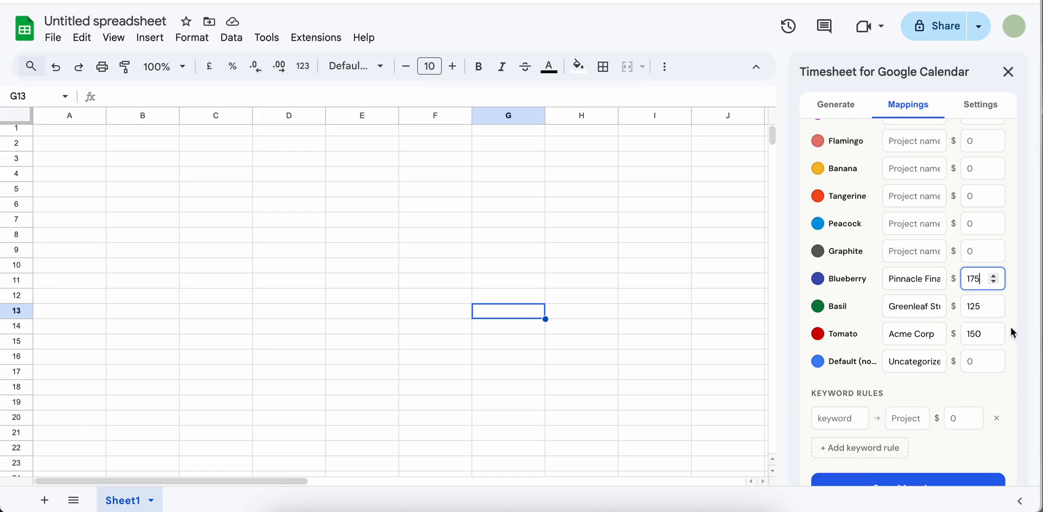
pyautogui.scroll(-3, 1013, 332)
pyautogui.click(840, 338)
pyautogui.write('Greenleaf')
pyautogui.click(904, 335)
pyautogui.write('Greenleaf Studio')
pyautogui.press('Tab')
pyautogui.write('125')
pyautogui.scroll(-1, 1005, 319)
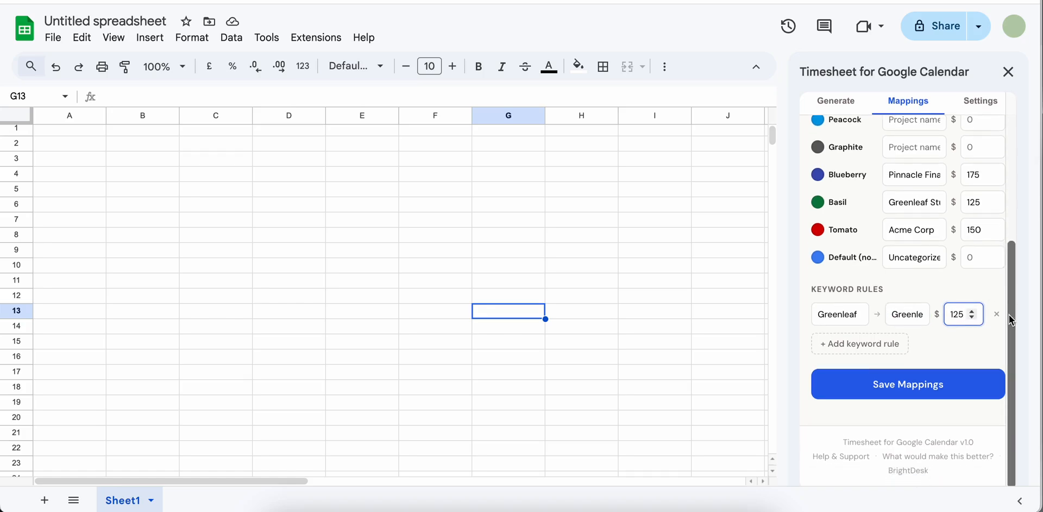
pyautogui.click(981, 389)
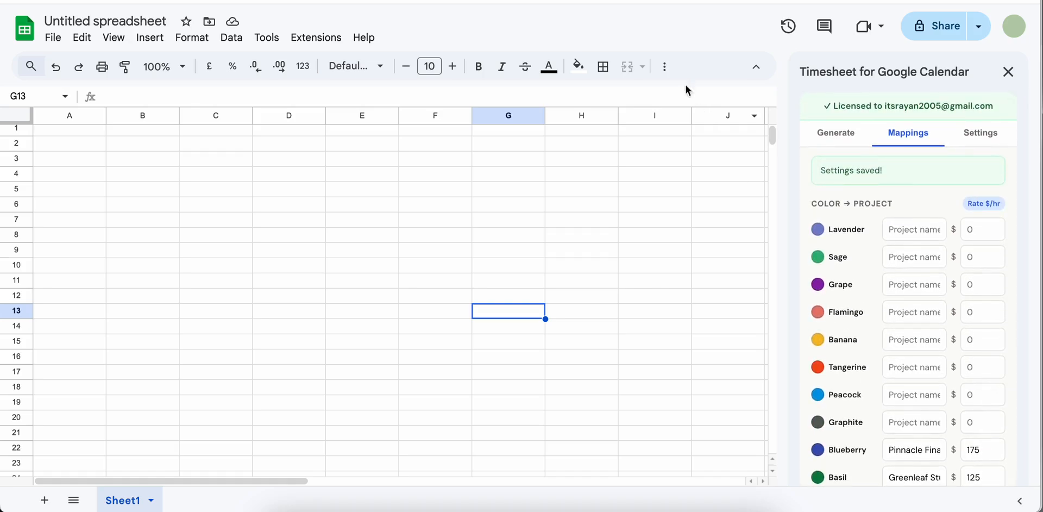
# - Keep the primary calendar and the Last Week date range for generating, and preview the timesheet stats
pyautogui.click(850, 118)
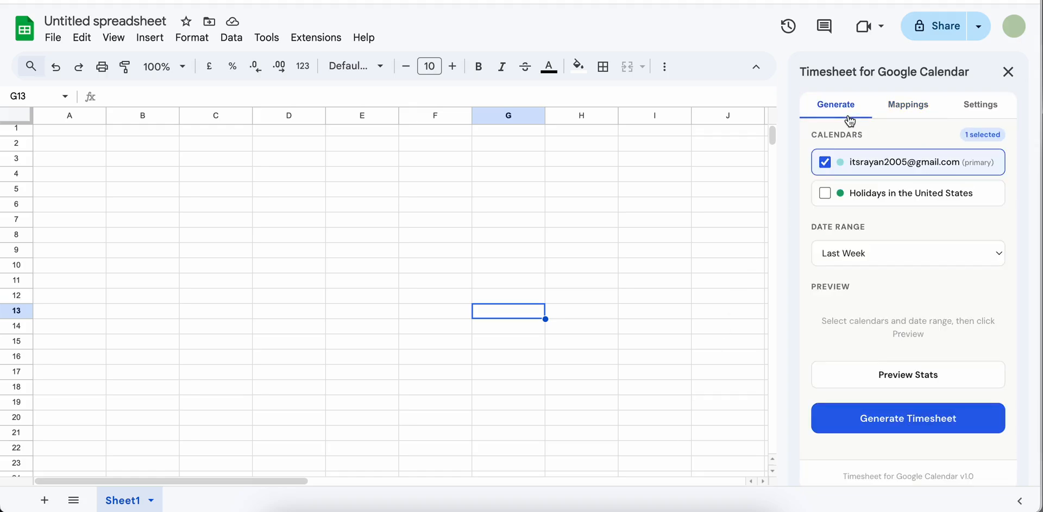
pyautogui.click(907, 253)
pyautogui.click(894, 256)
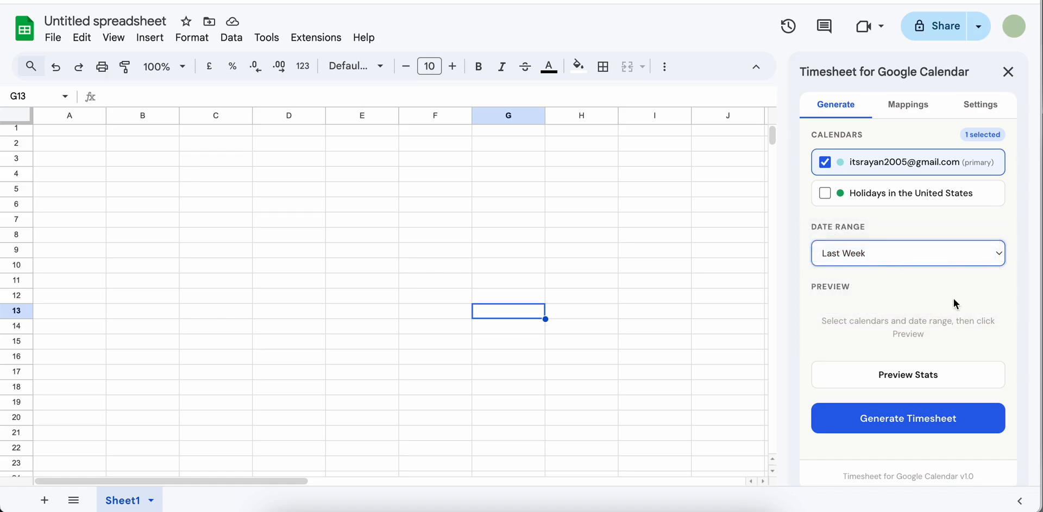
pyautogui.scroll(-1, 956, 304)
pyautogui.click(972, 350)
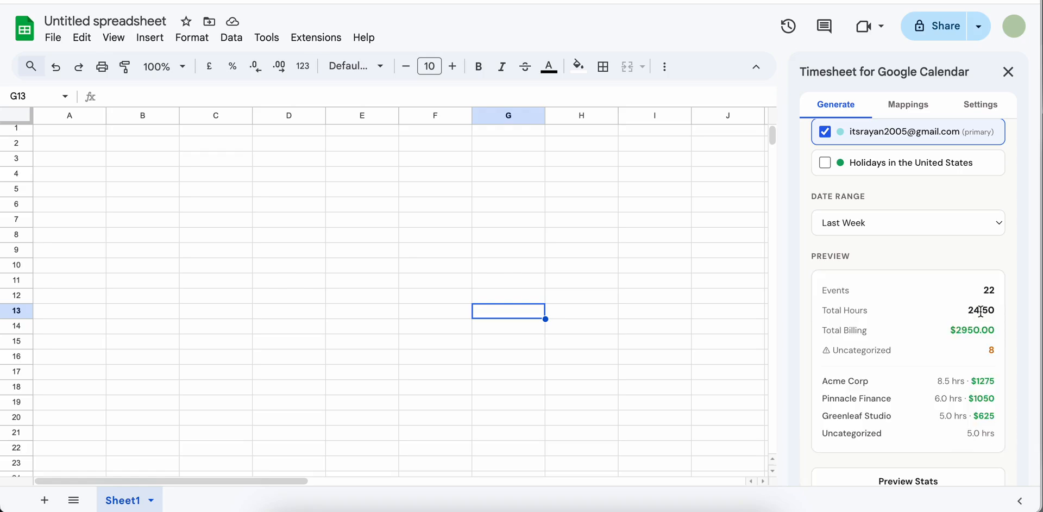
pyautogui.scroll(-2, 1004, 308)
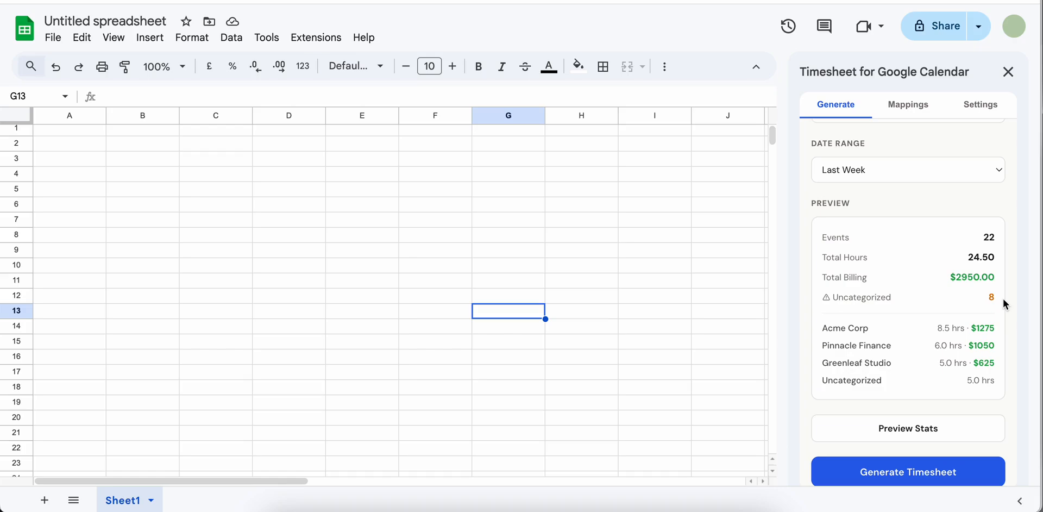
# - Generate the timesheet for Last Week and close the add-on's sidebar
pyautogui.scroll(-2, 1003, 298)
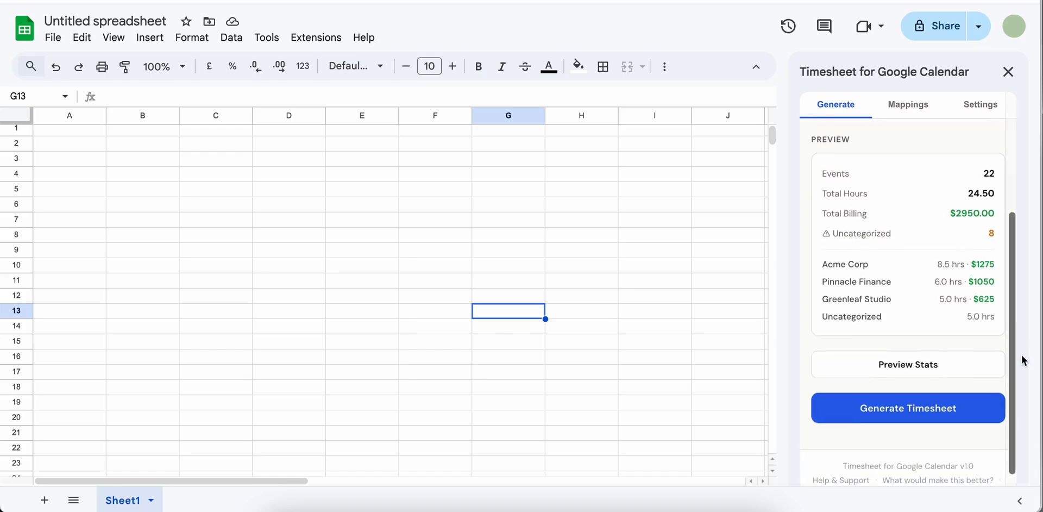
pyautogui.click(943, 418)
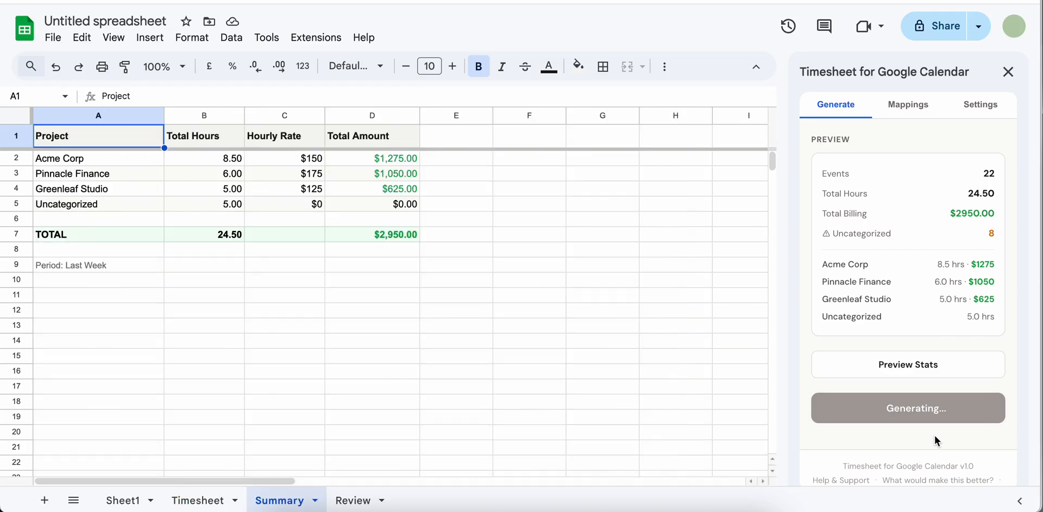
pyautogui.scroll(-1, 937, 254)
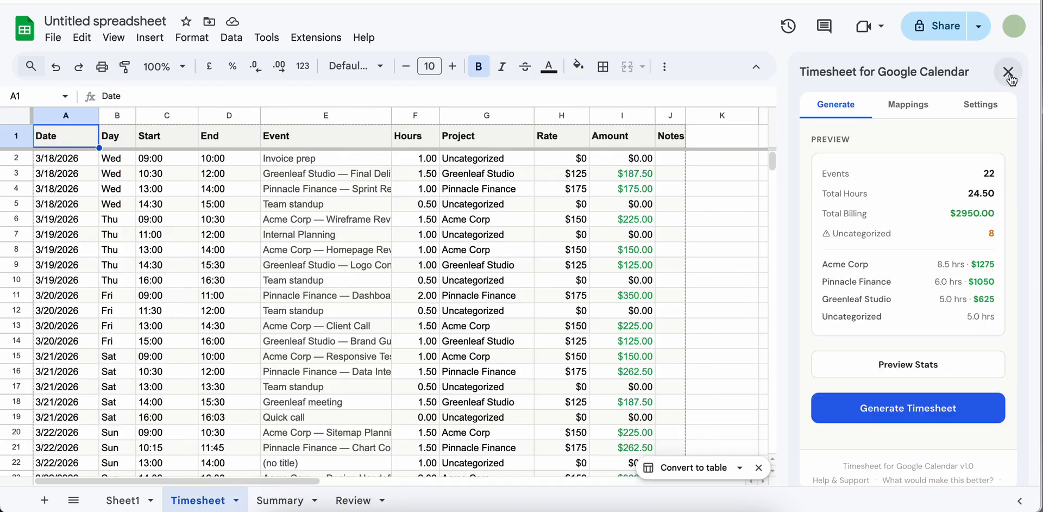
pyautogui.click(1008, 72)
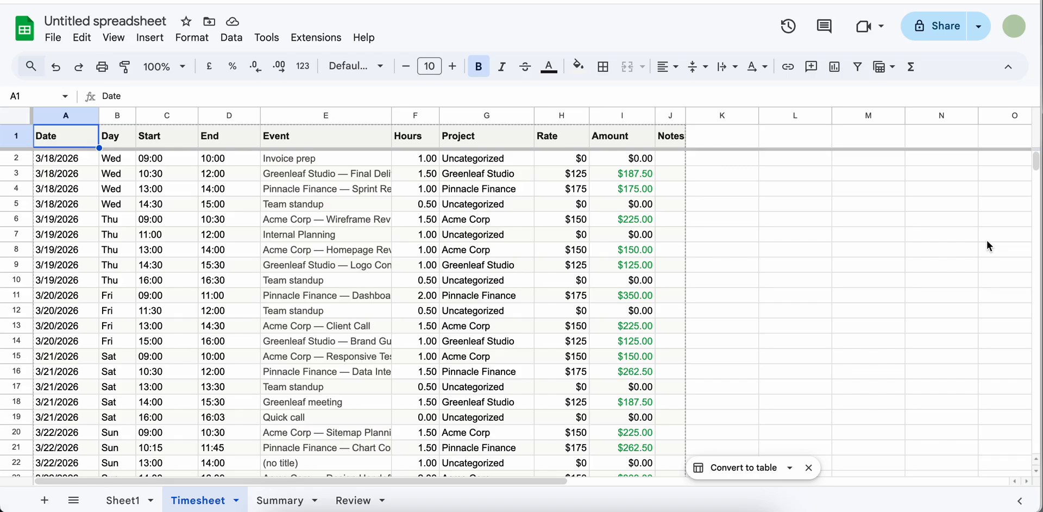
# - Review the generated Timesheet sheet's event rows, hours, rates and amounts down to the total row
pyautogui.scroll(-1, 986, 240)
pyautogui.scroll(1, 986, 232)
pyautogui.scroll(-2, 990, 210)
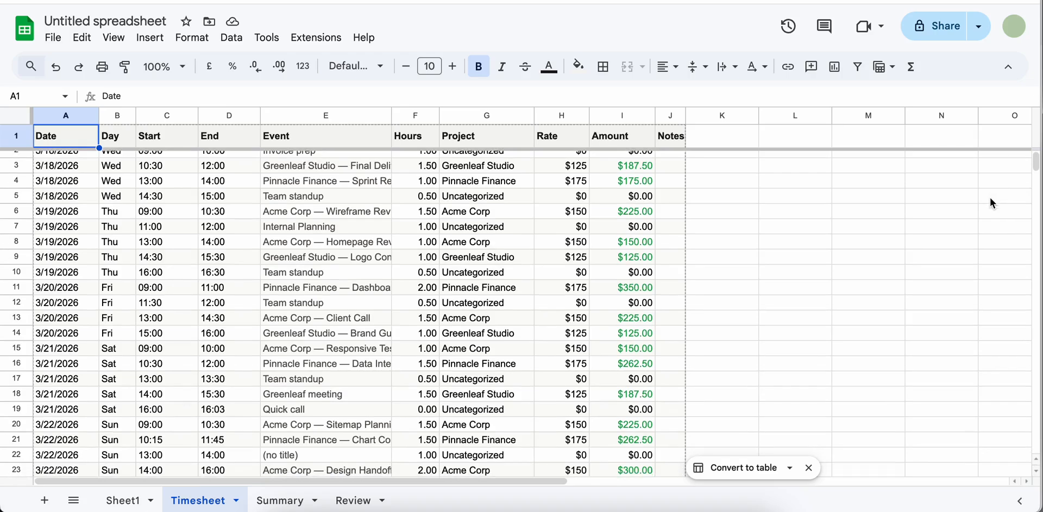
pyautogui.scroll(-3, 990, 200)
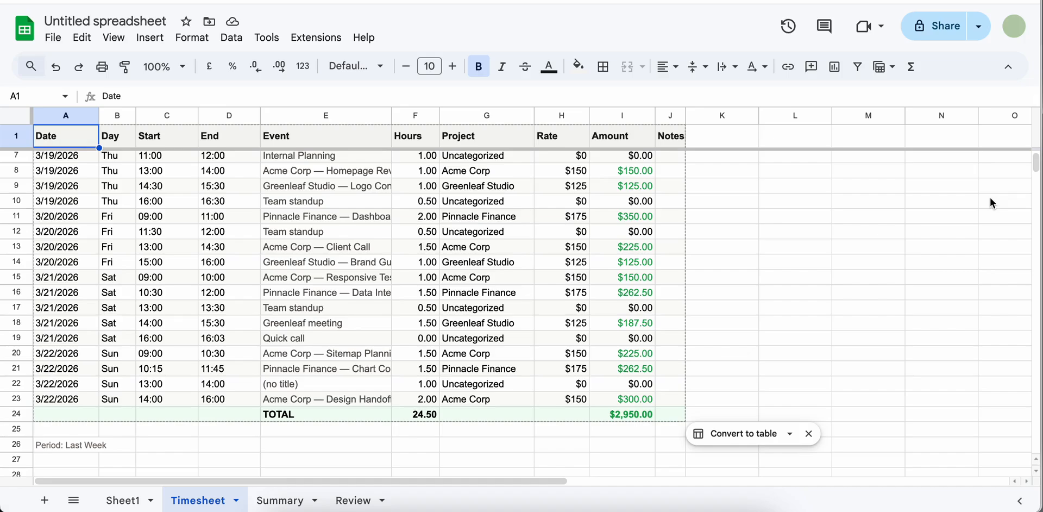
# - Review the Summary sheet's hours, rates and amounts per project, and the Review sheet's flagged events and issues
pyautogui.click(990, 199)
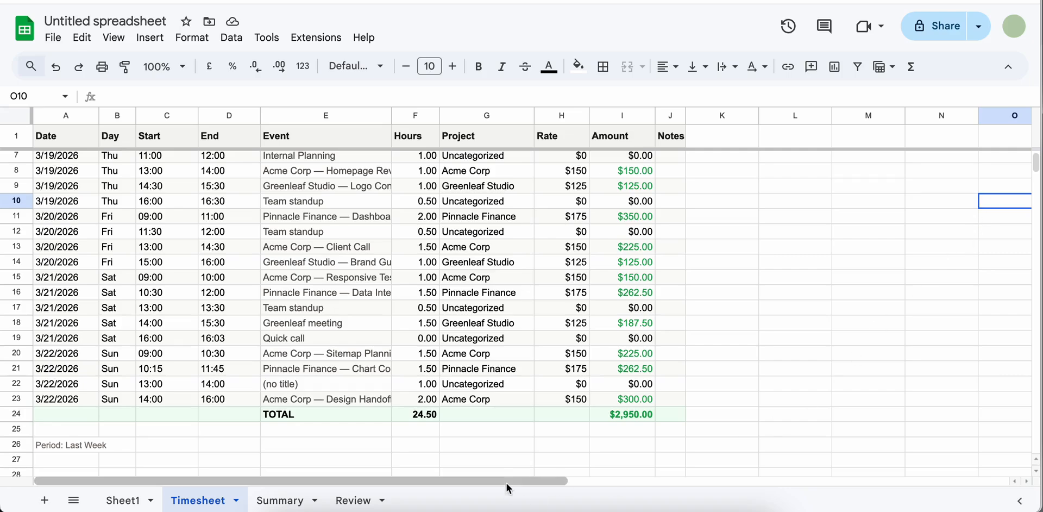
pyautogui.click(285, 502)
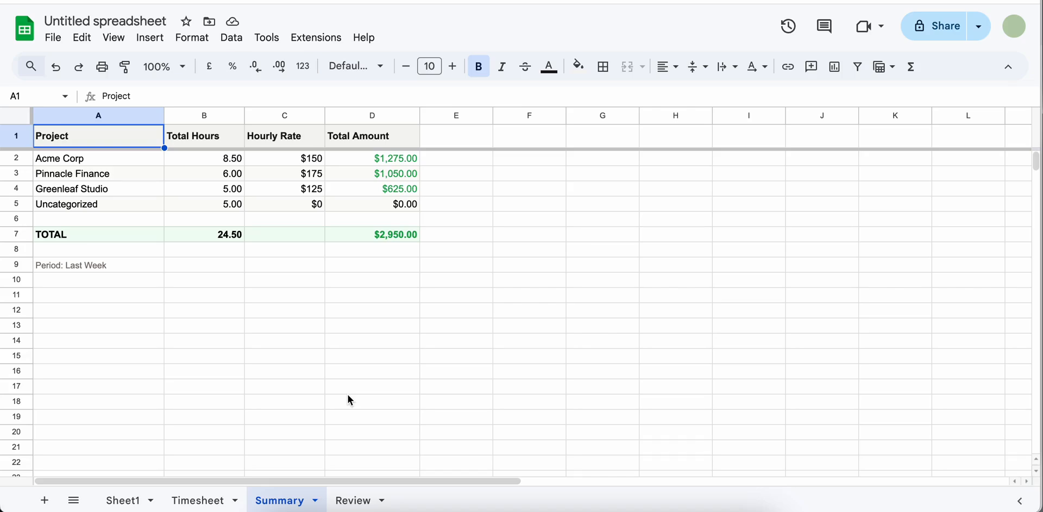
pyautogui.click(353, 502)
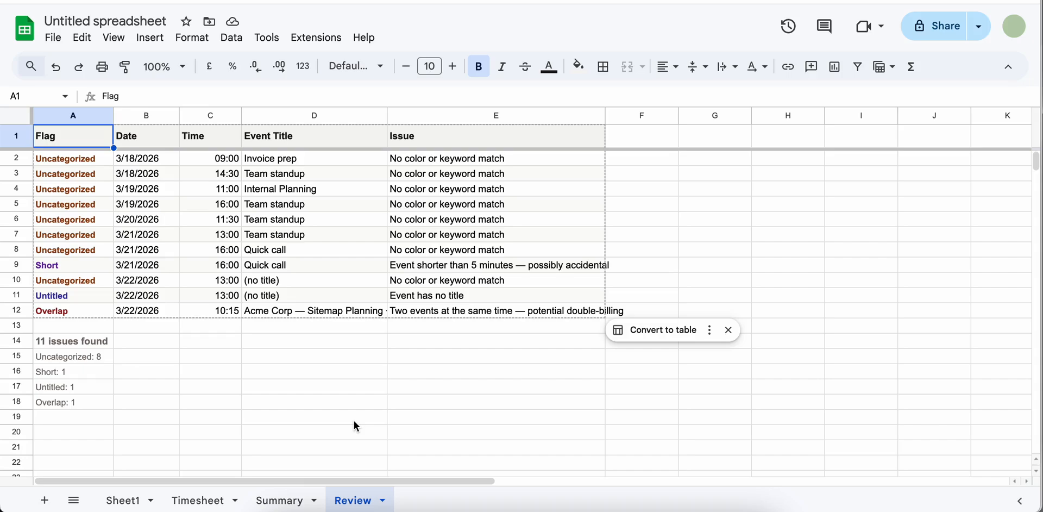
# - Refresh the timesheet with the Timesheet for Google Calendar add-on
pyautogui.click(331, 37)
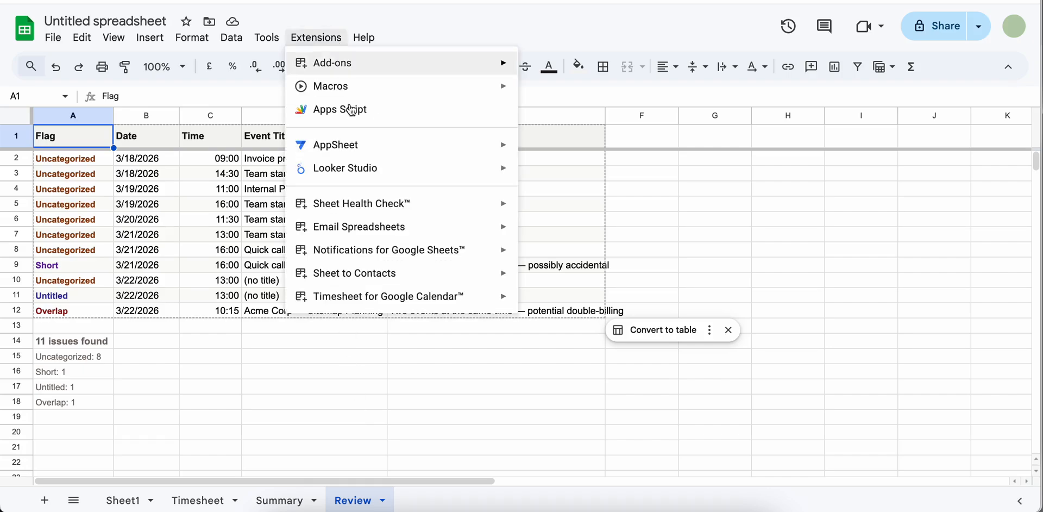
pyautogui.moveTo(402, 298)
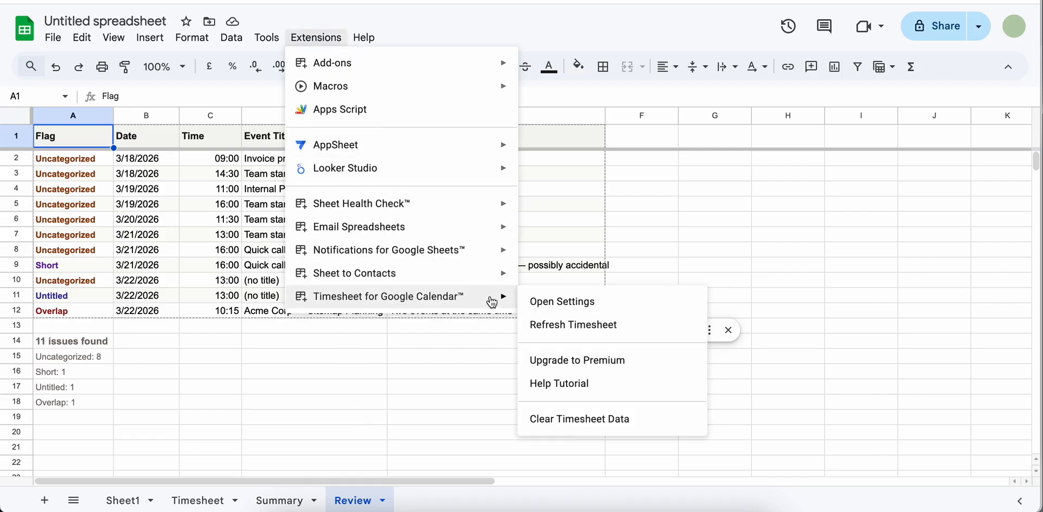
pyautogui.click(567, 332)
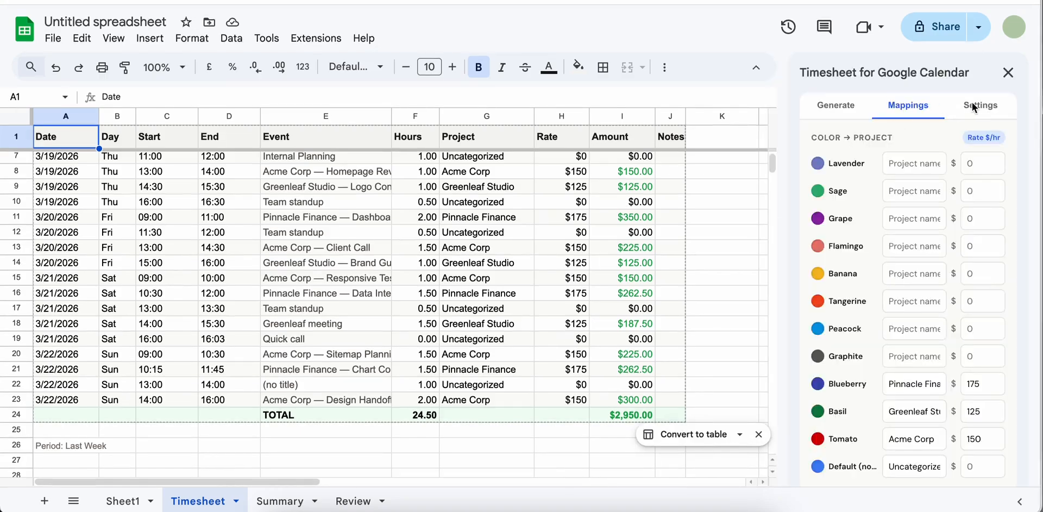
# - Examine the time rounding and currency options in the Timesheet for Google Calendar add-on's settings
pyautogui.click(974, 108)
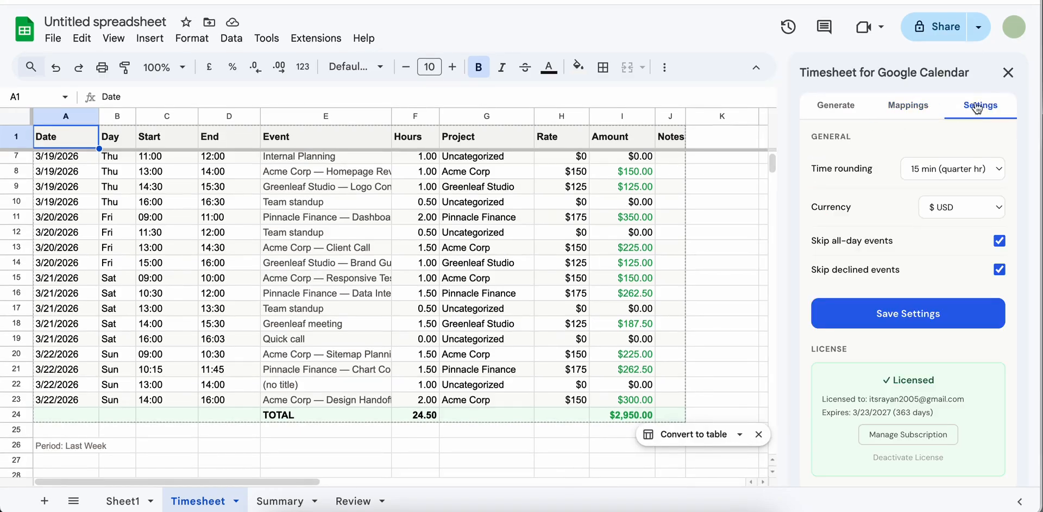
pyautogui.click(1003, 172)
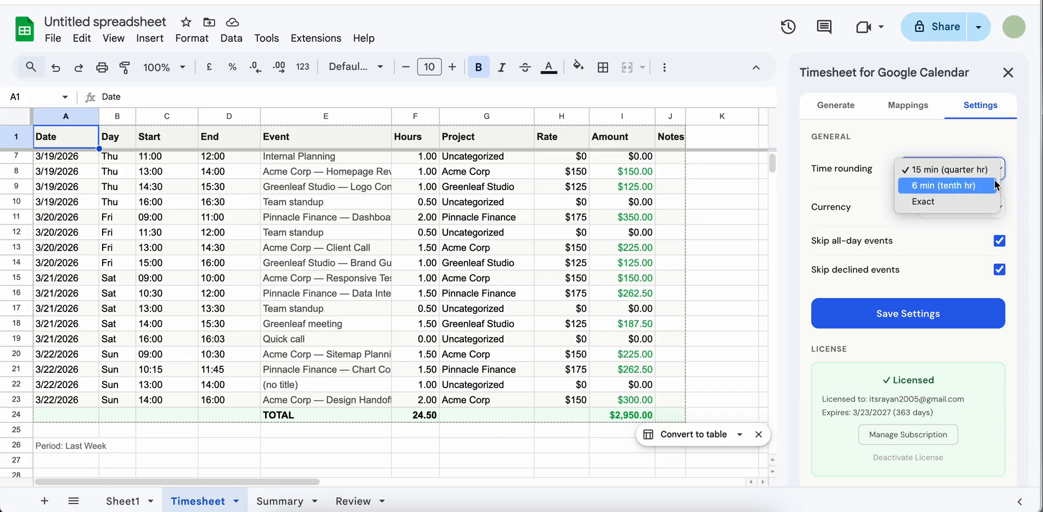
pyautogui.click(1021, 195)
pyautogui.click(1001, 209)
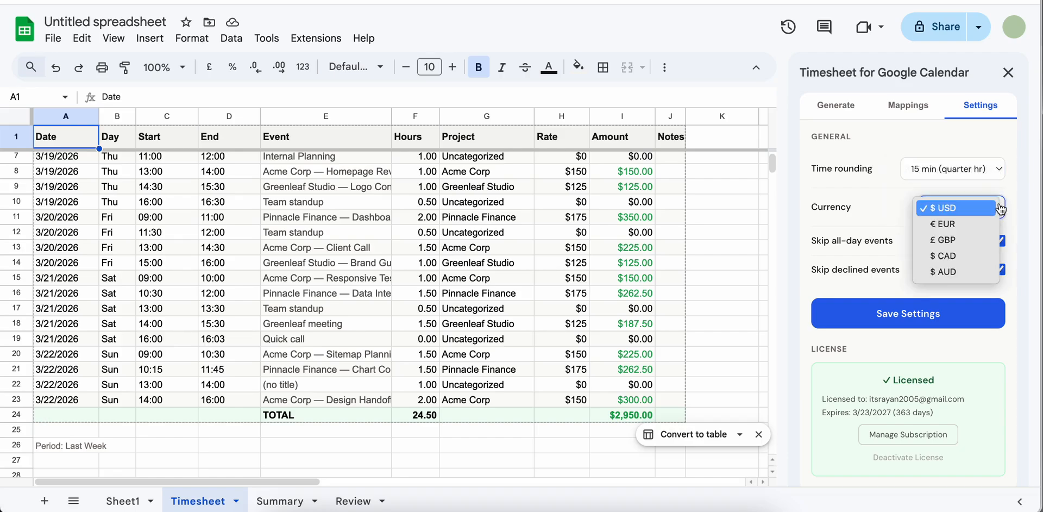